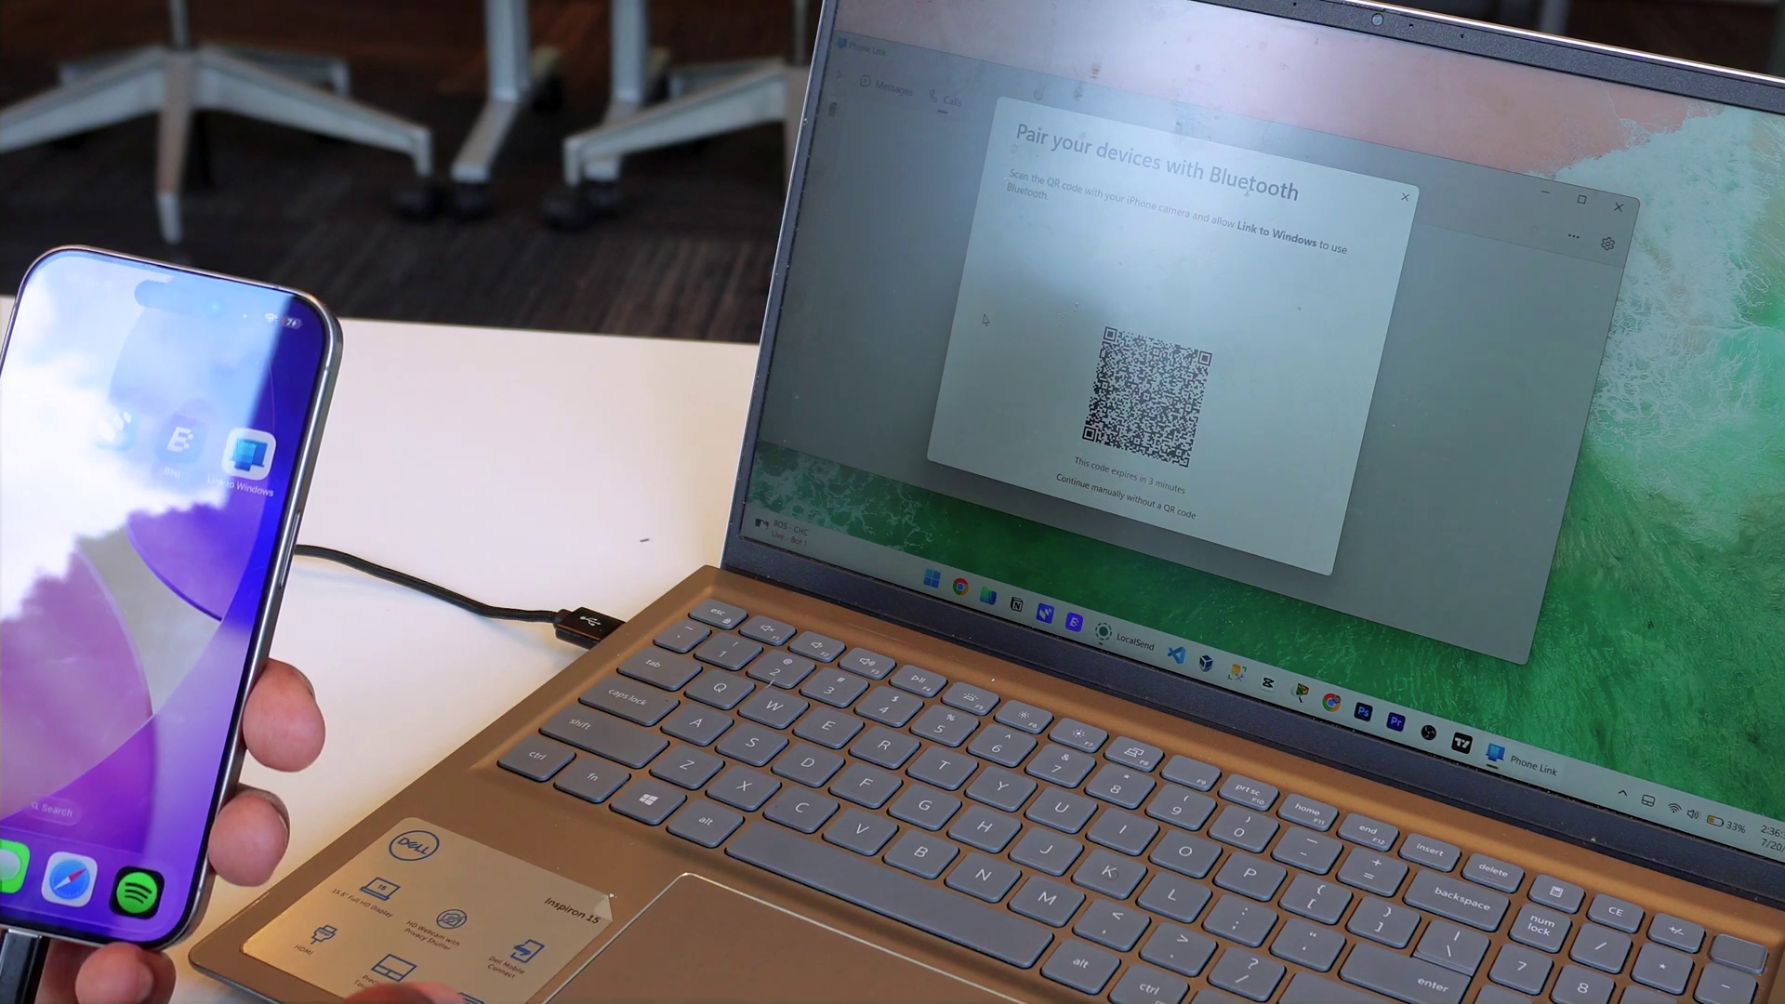
Minimize the Phone Link window showing the iPhone pairing QR code.
{"action": "left_click", "coordinate": [1534, 765]}
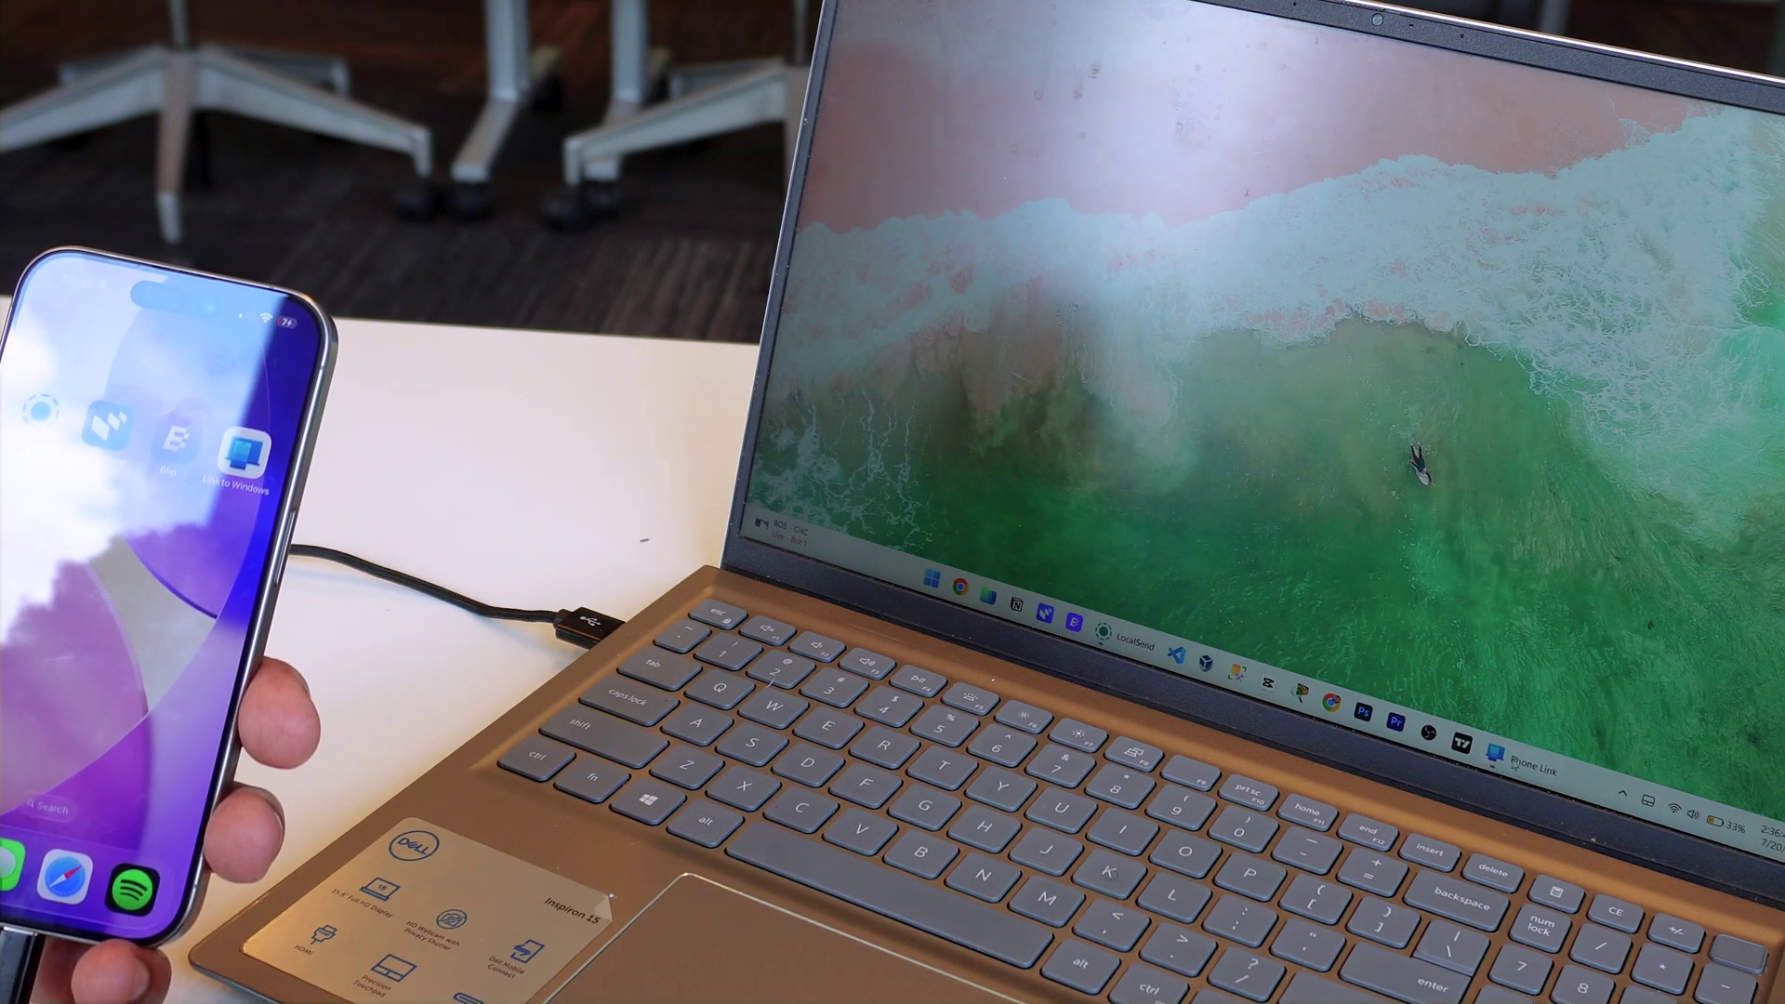
Bring the Phone Link pairing window back, then switch to Intel Unison.
{"action": "left_click", "coordinate": [1520, 760]}
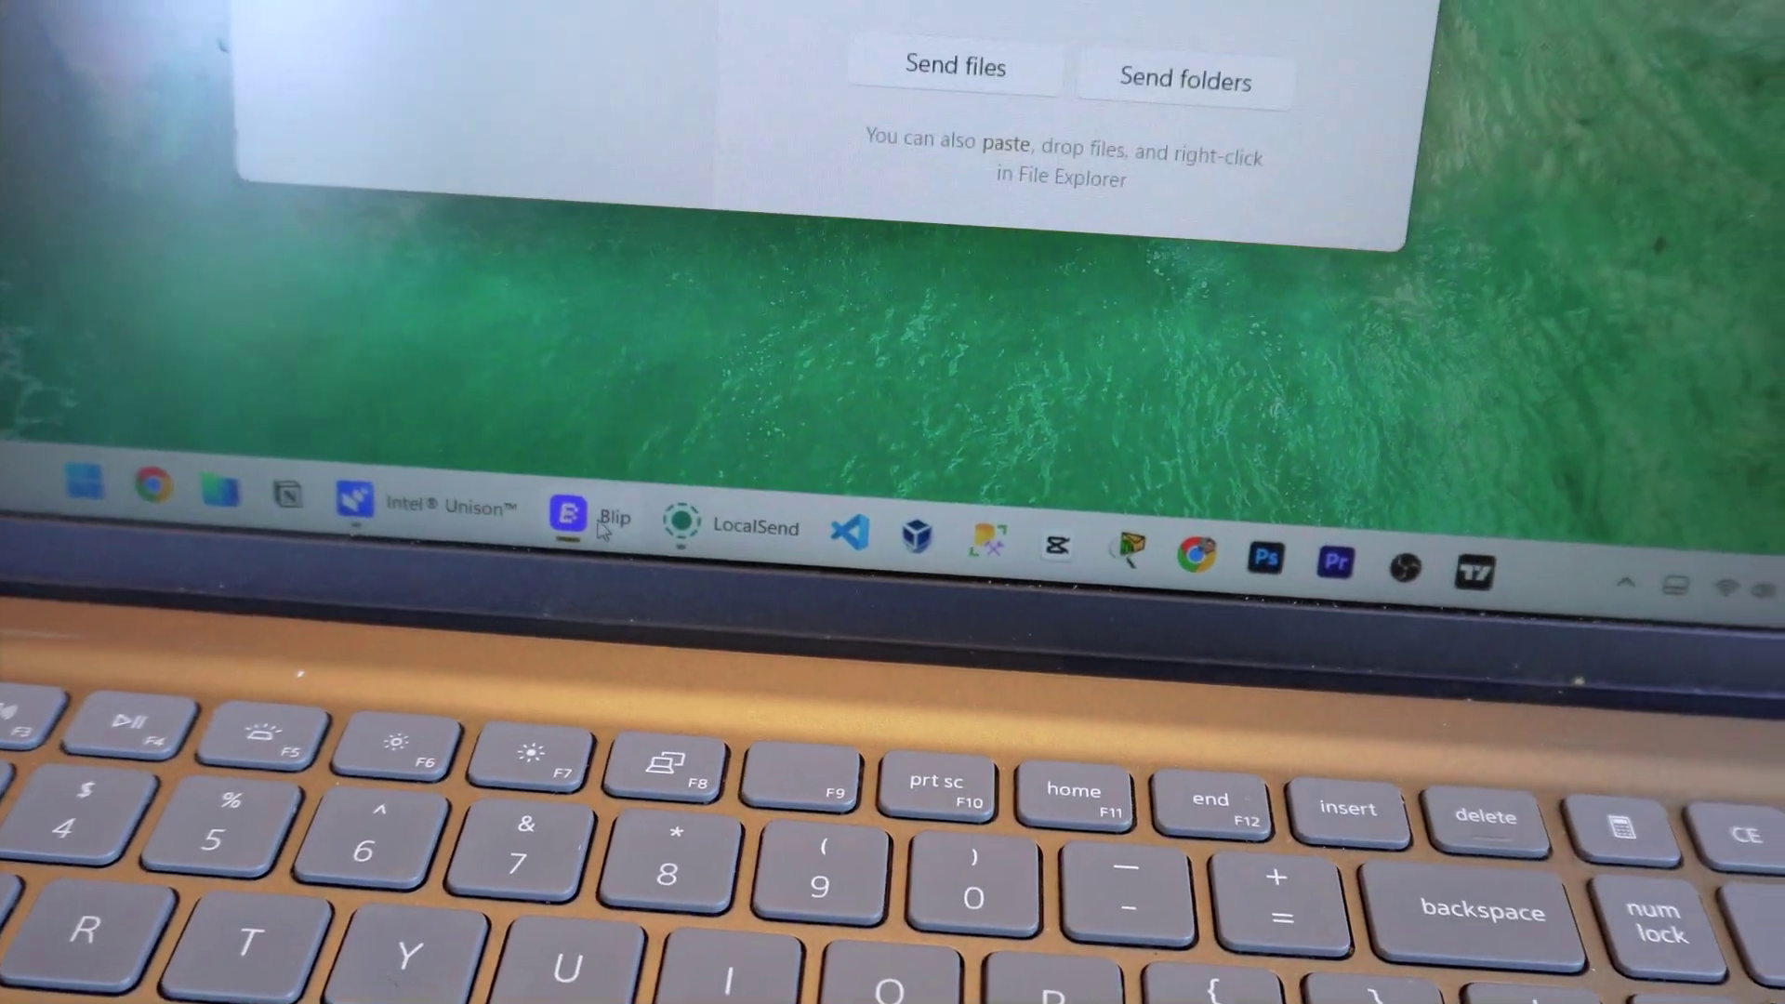
{"action": "mouse_move", "coordinate": [408, 562]}
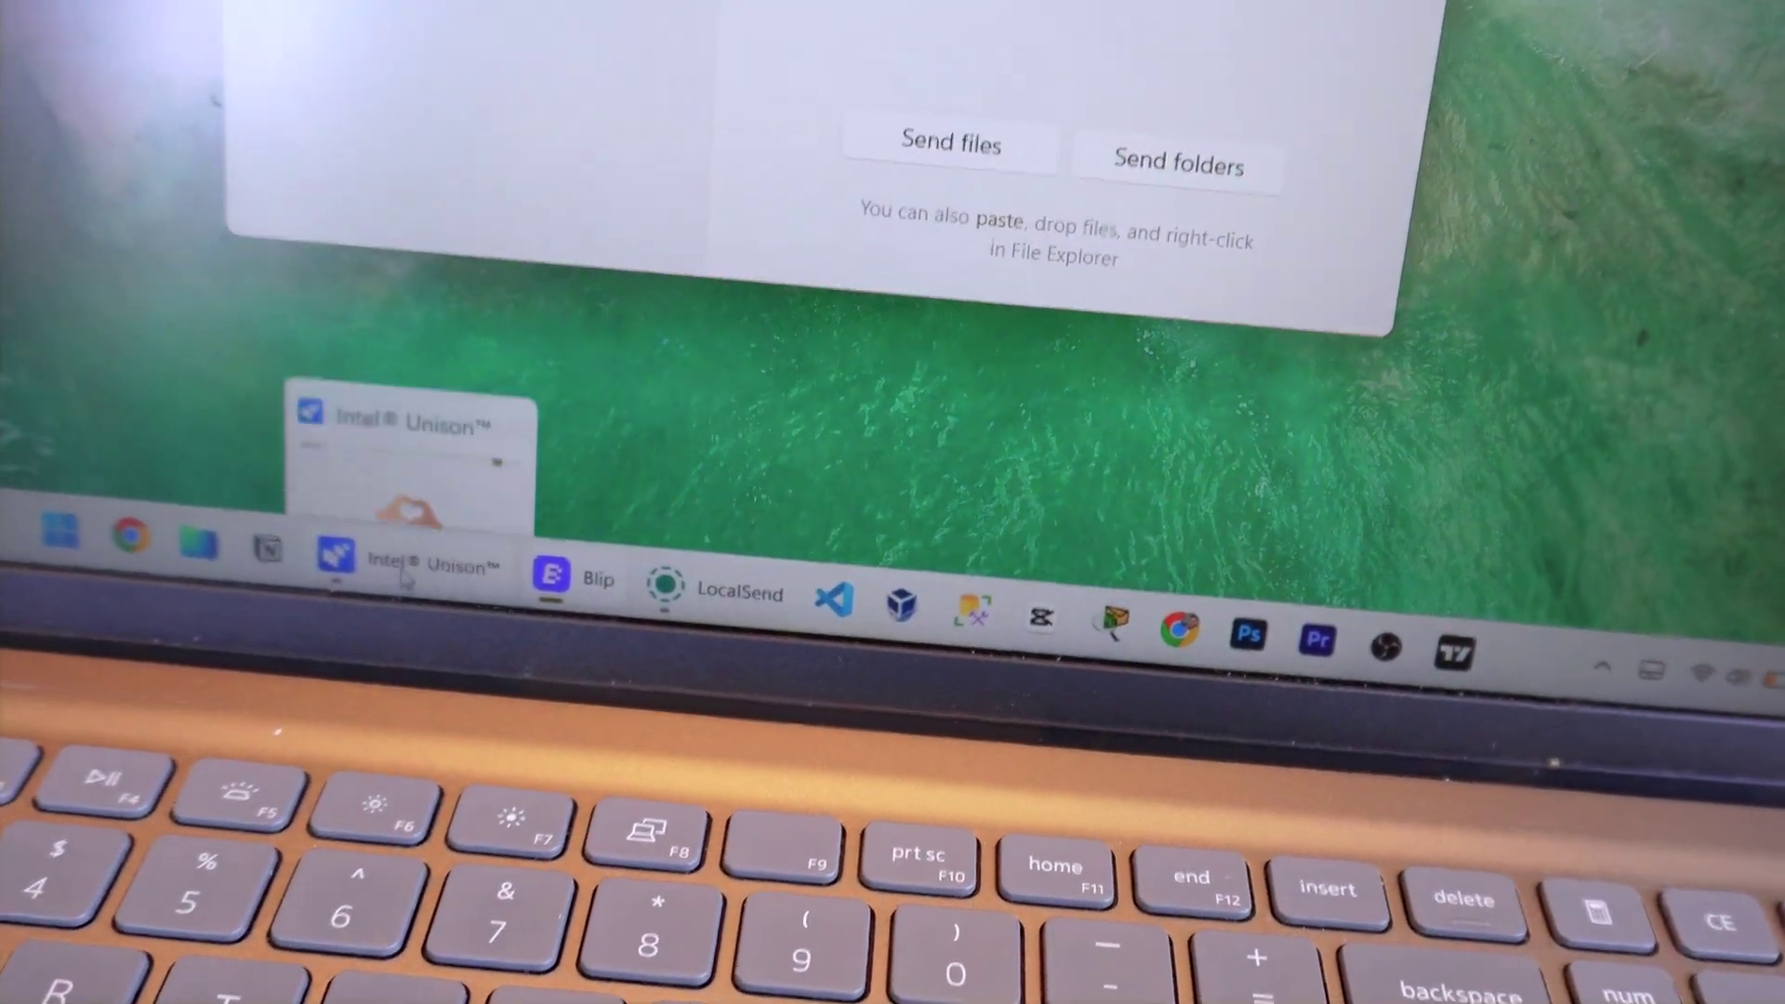
{"action": "left_click", "coordinate": [418, 496]}
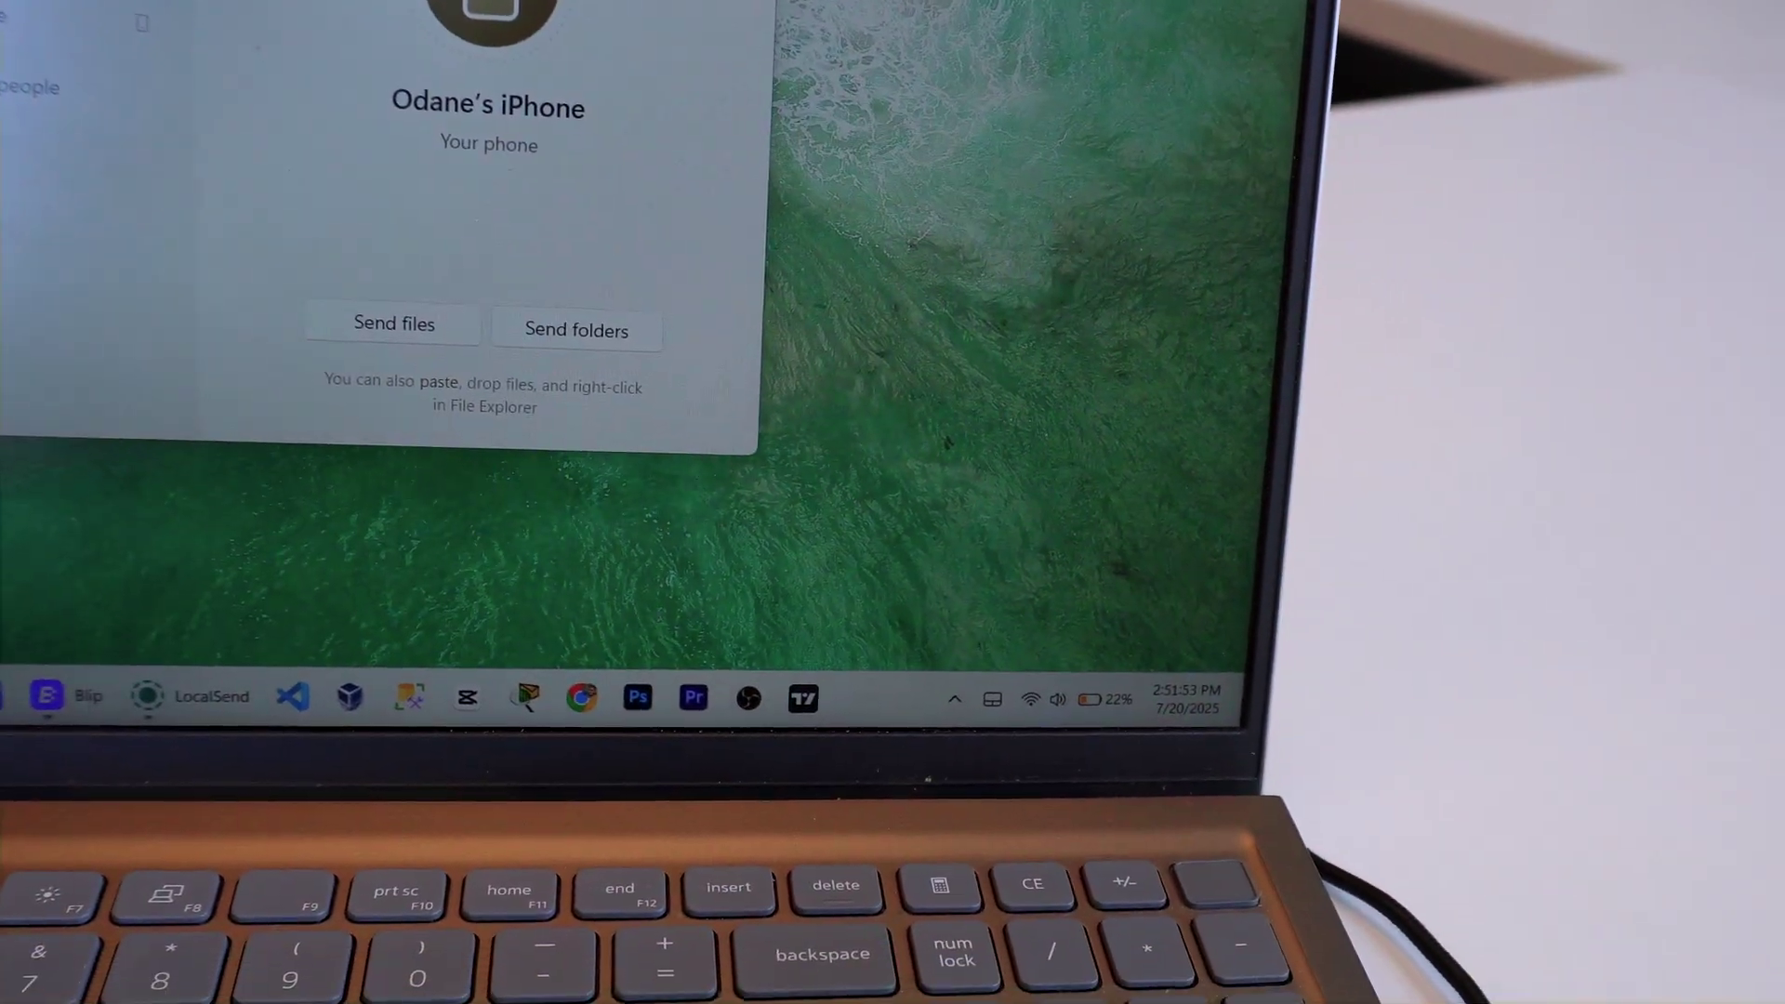
Switch to LocalSend, then open Blip's settings and account menu.
{"action": "left_click", "coordinate": [147, 684]}
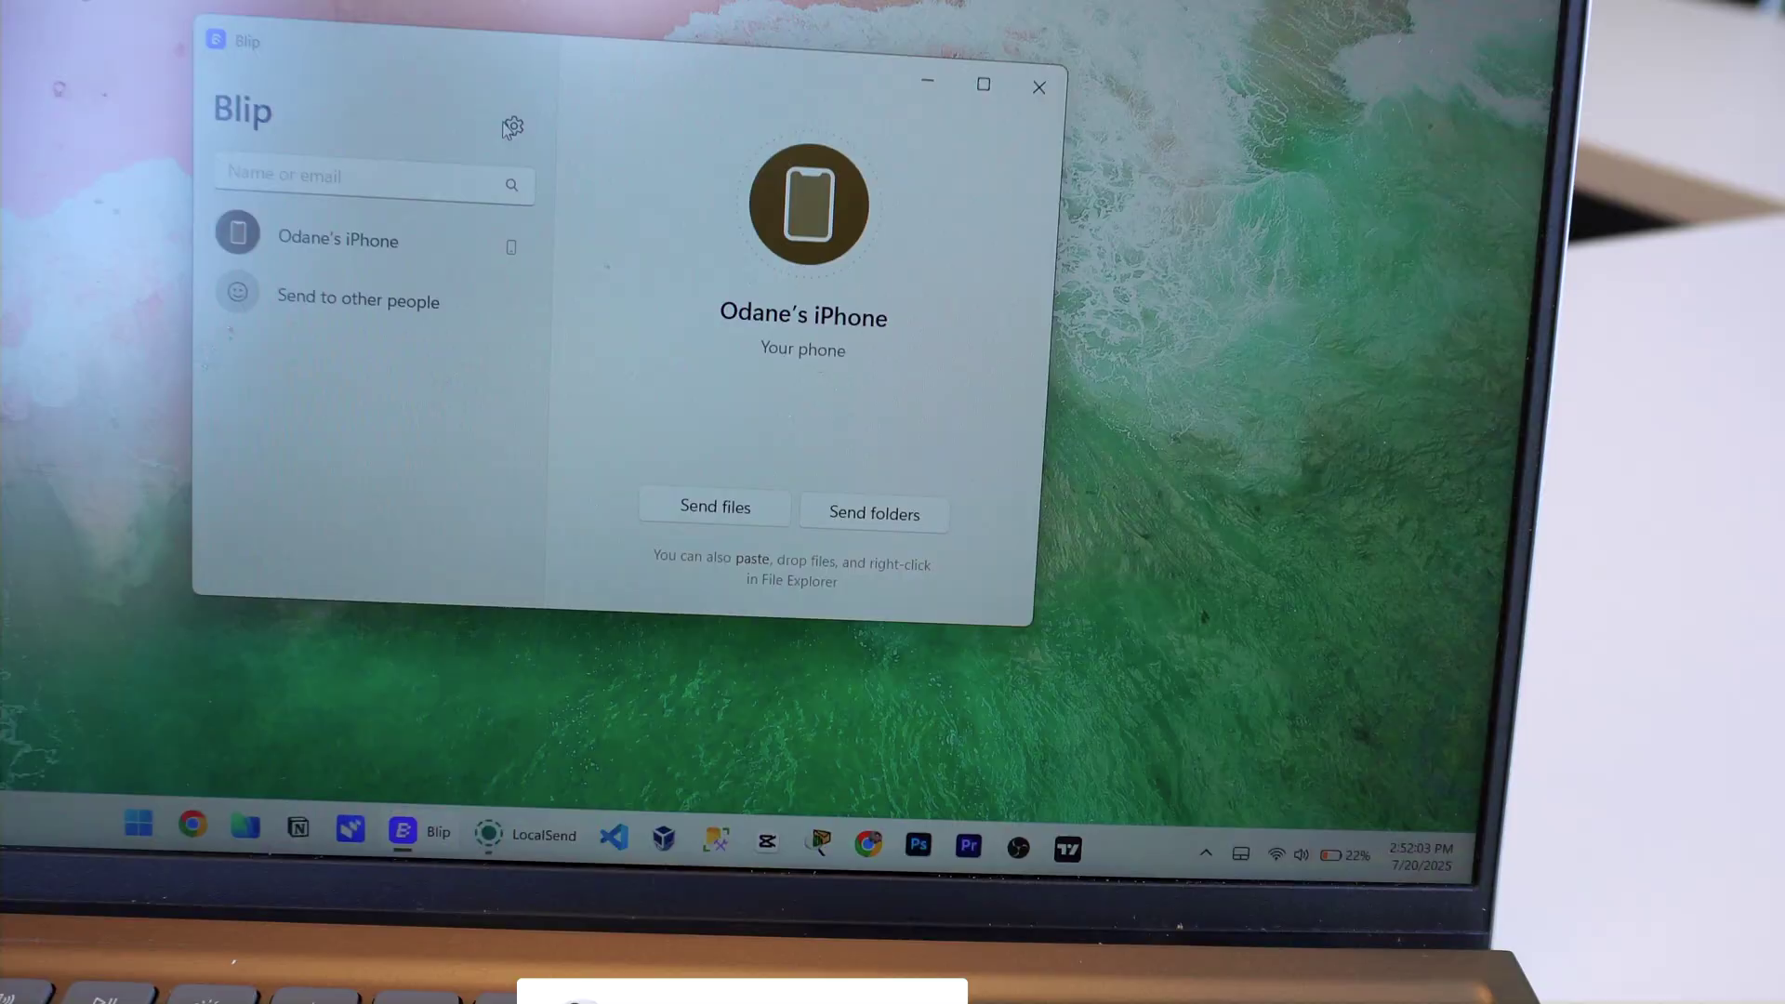
{"action": "left_click", "coordinate": [499, 146]}
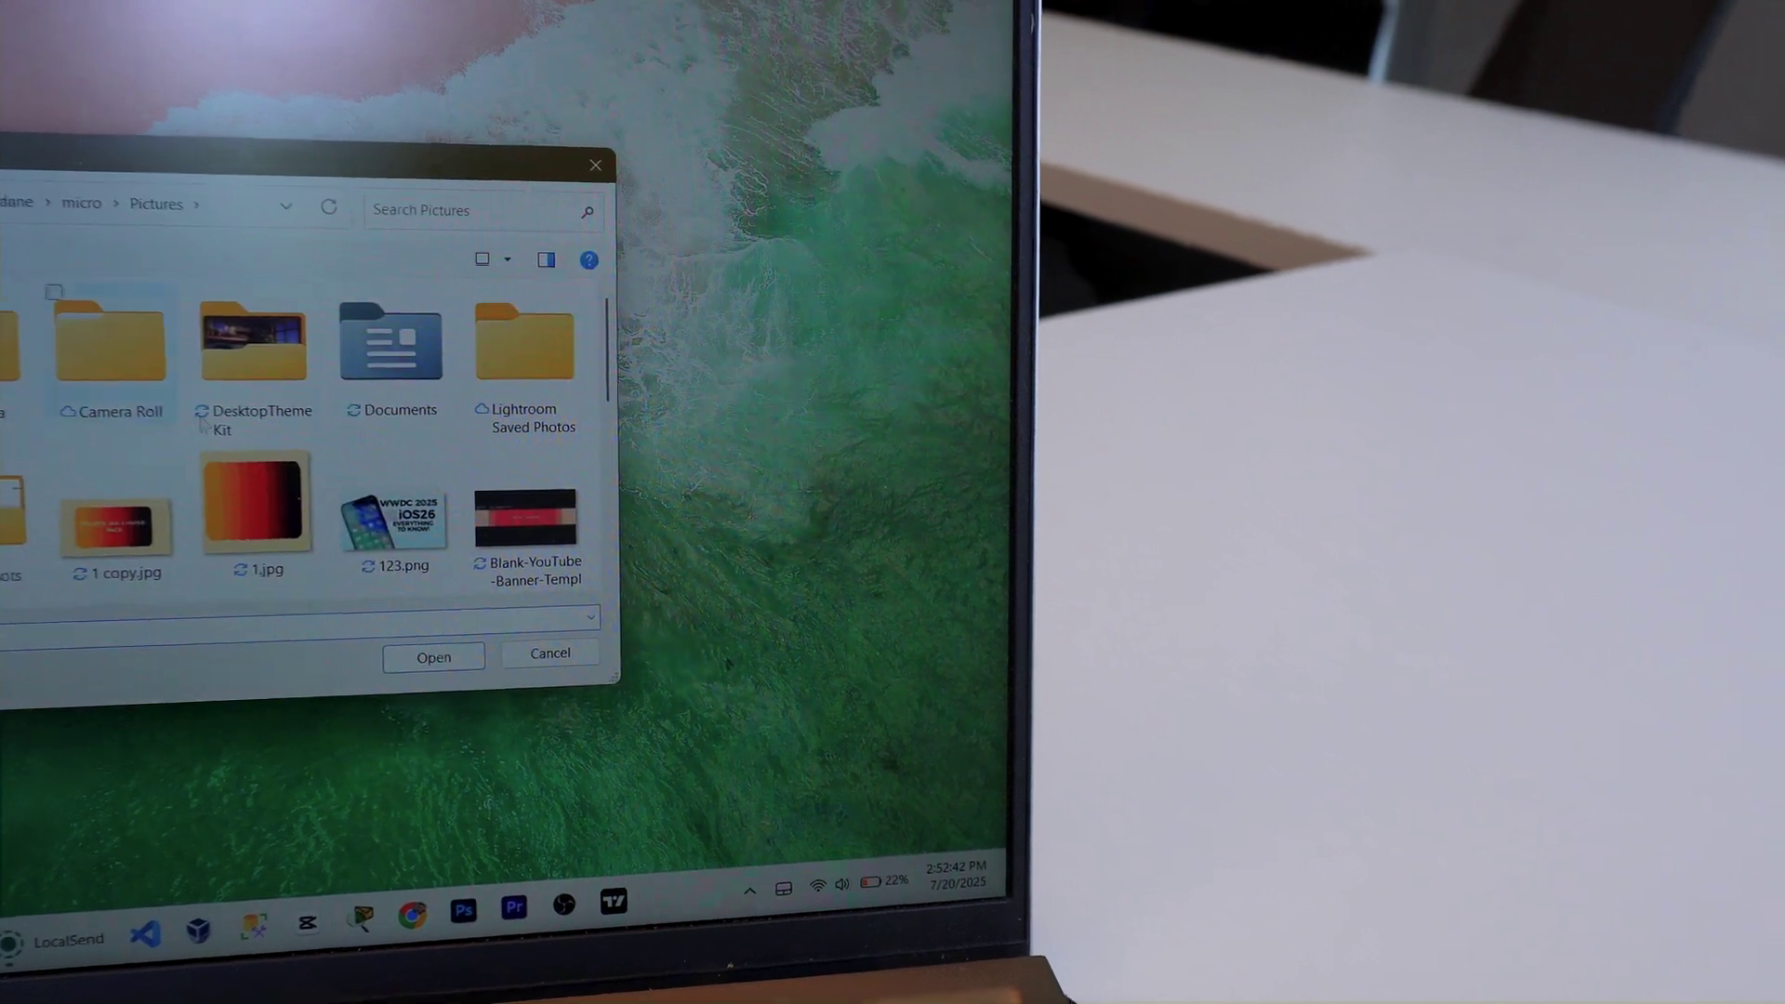
{"action": "scroll", "coordinate": [362, 418], "scroll_direction": "down", "scroll_amount": 5}
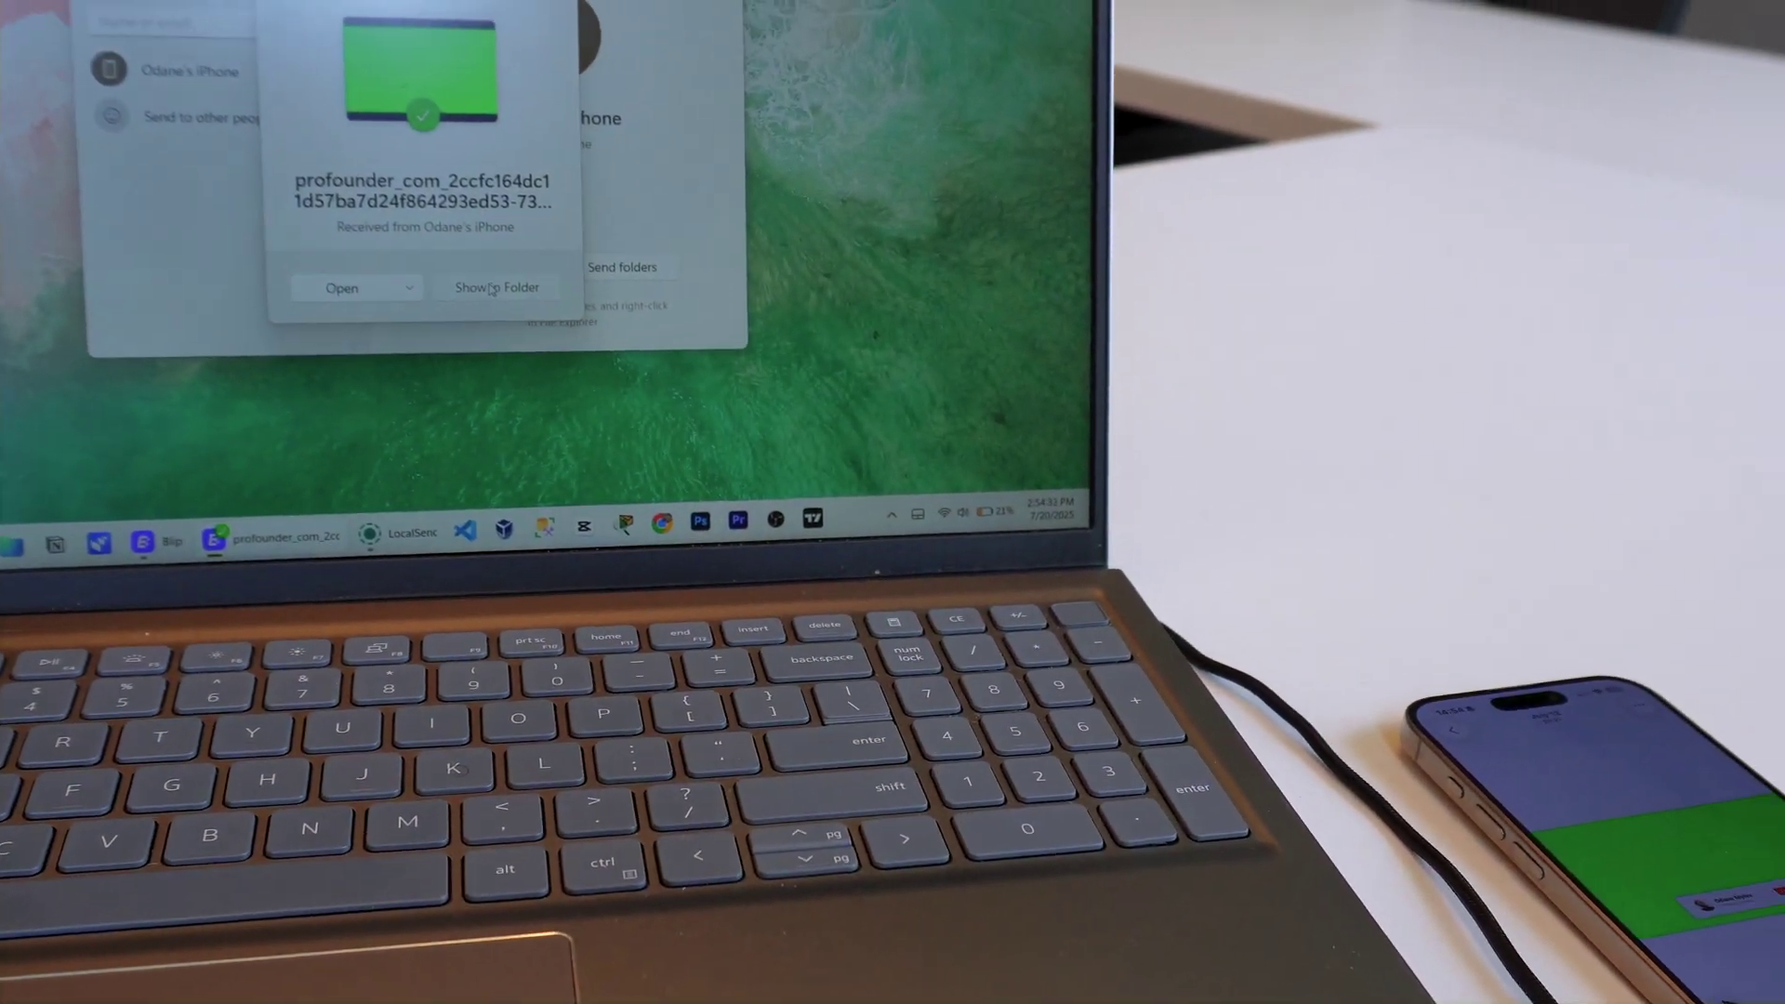
Show the image received from the iPhone in its File Explorer folder.
{"action": "left_click", "coordinate": [569, 248]}
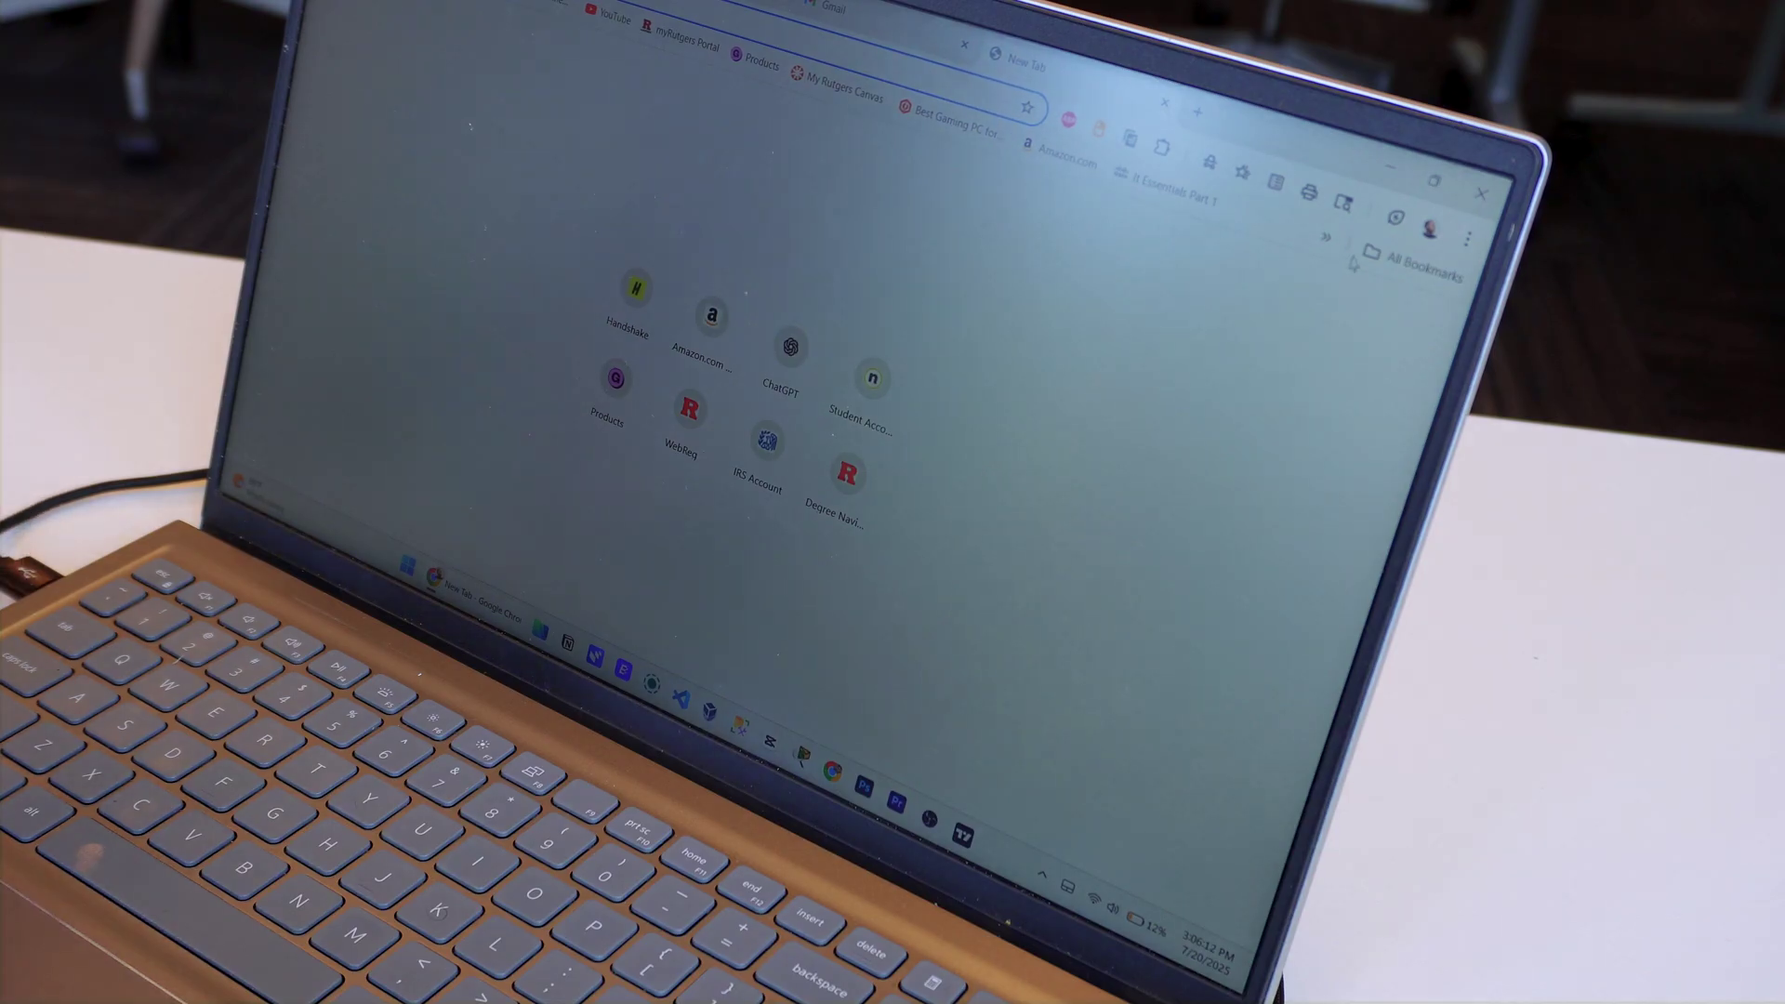
Review Chrome bookmarks, then Performance, AI innovations, Appearance and Search engine settings.
{"action": "left_click", "coordinate": [1408, 262]}
{"action": "scroll", "coordinate": [1192, 469], "scroll_direction": "down", "scroll_amount": 2}
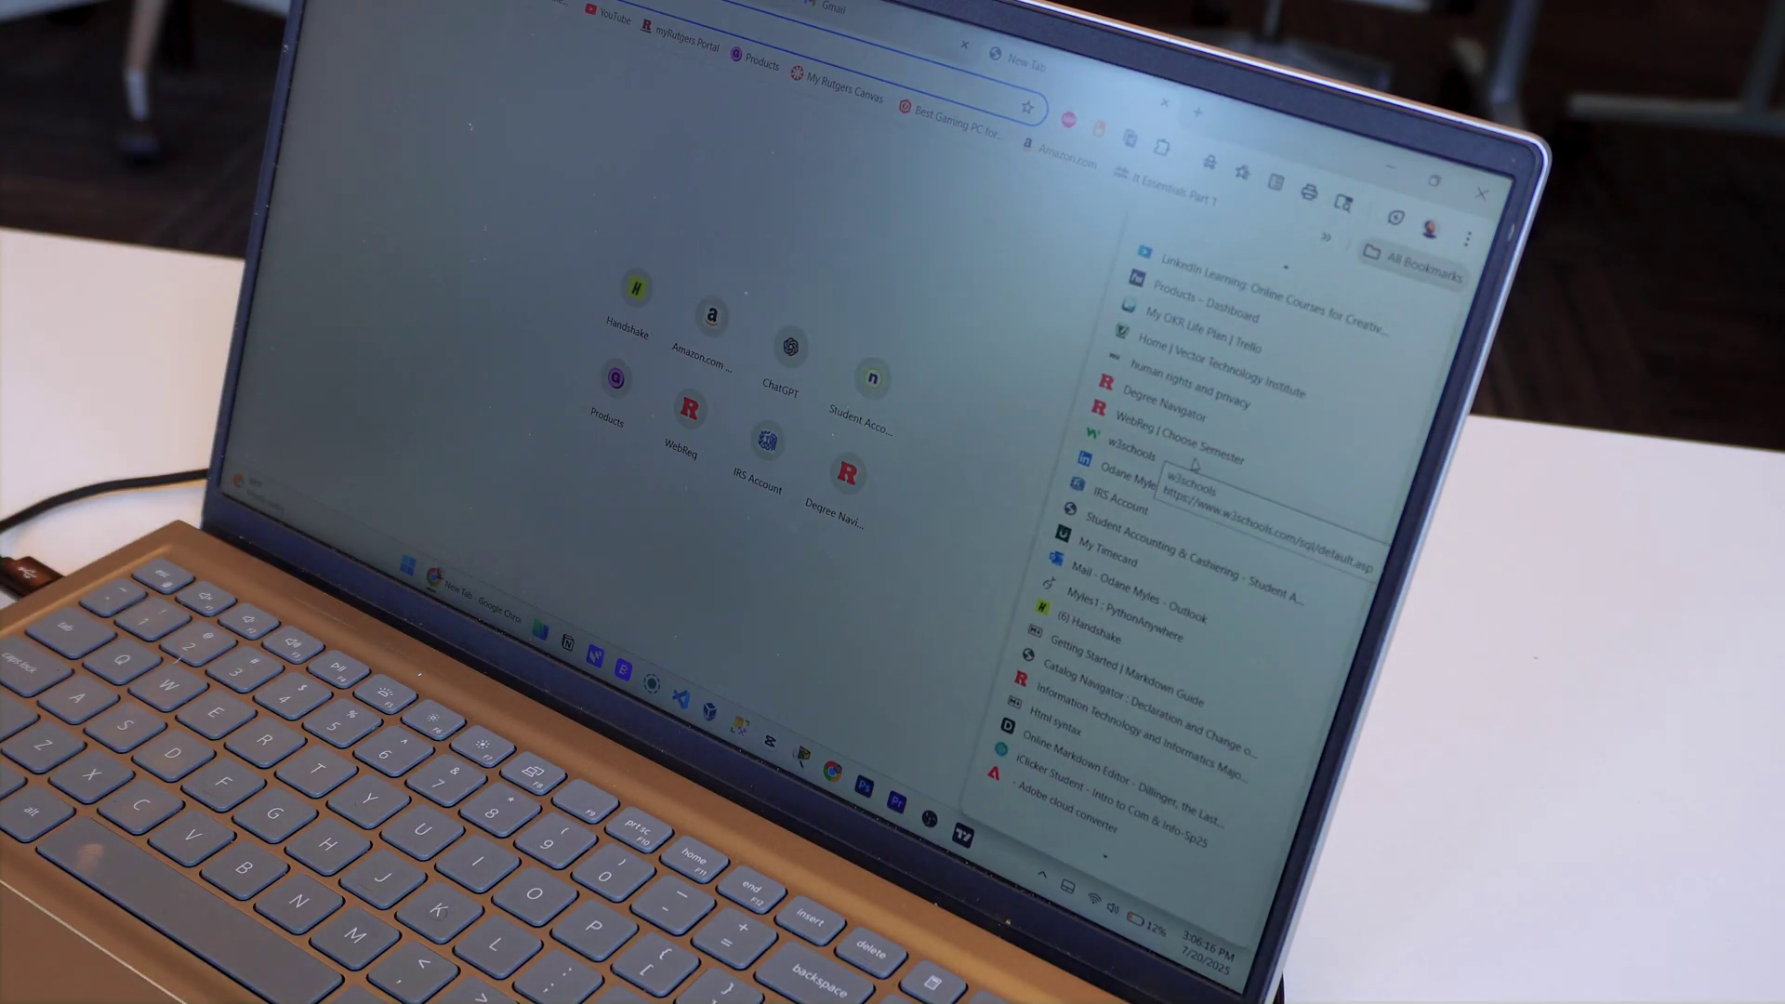
{"action": "scroll", "coordinate": [1196, 465], "scroll_direction": "up", "scroll_amount": 2}
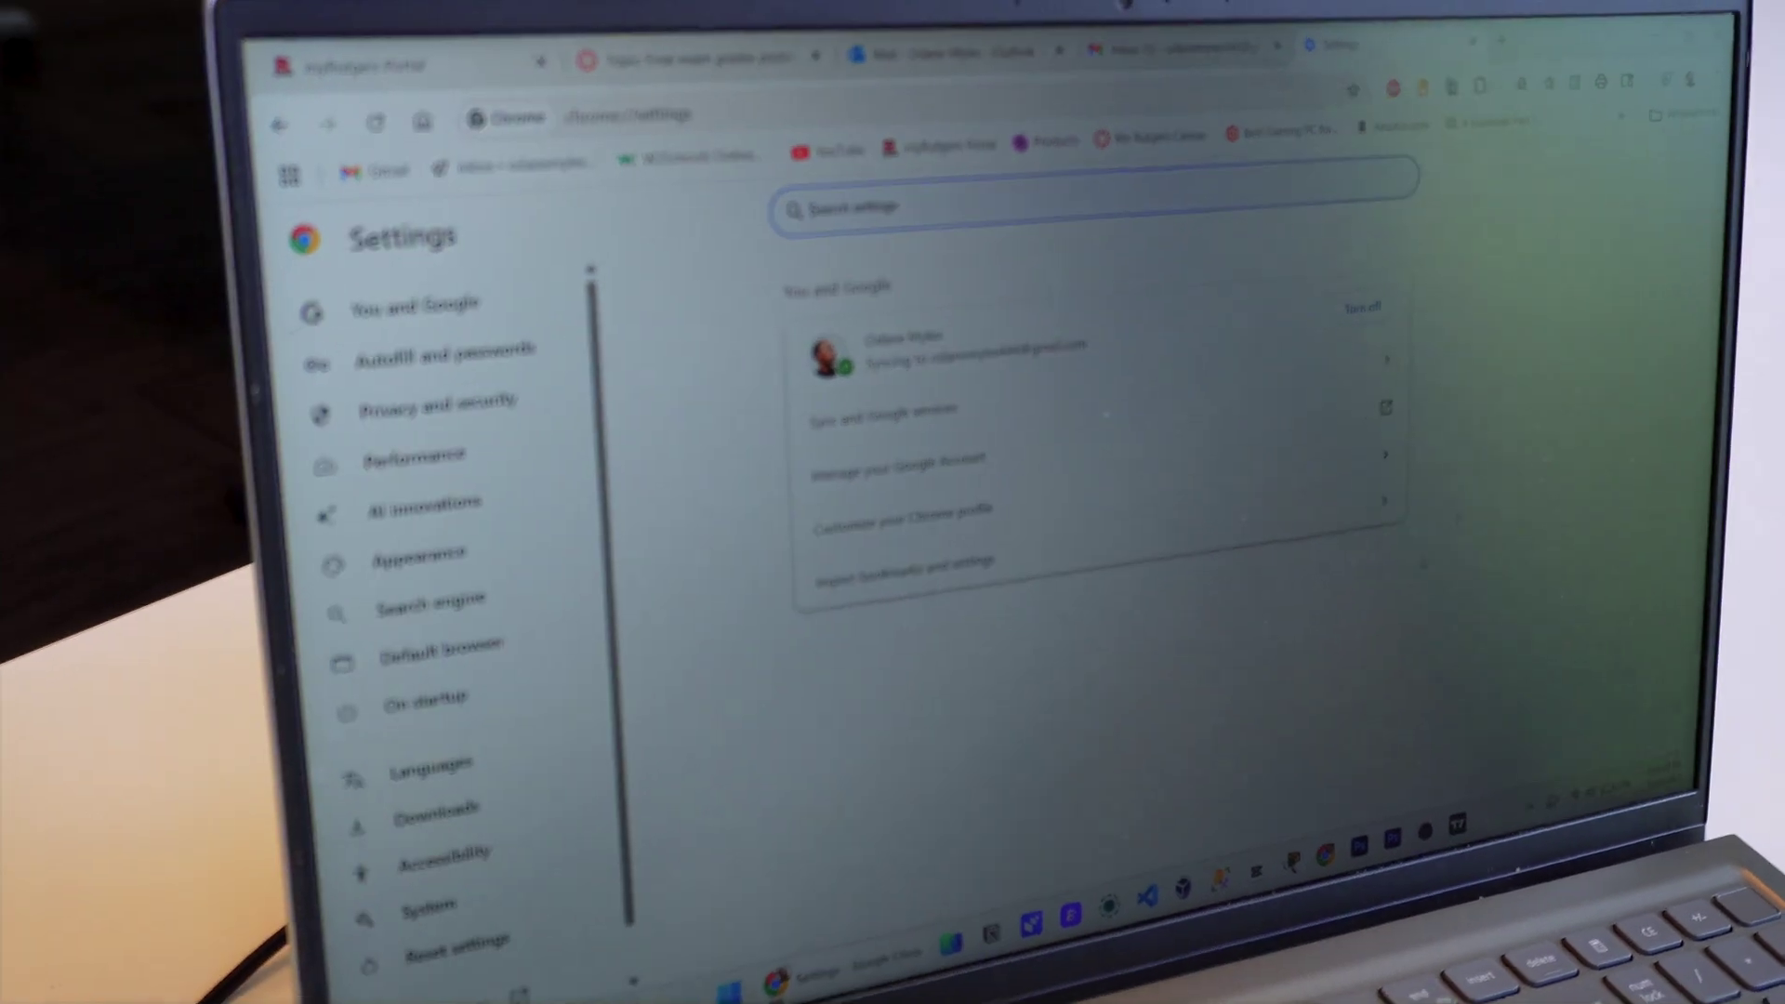
{"action": "left_click", "coordinate": [349, 482]}
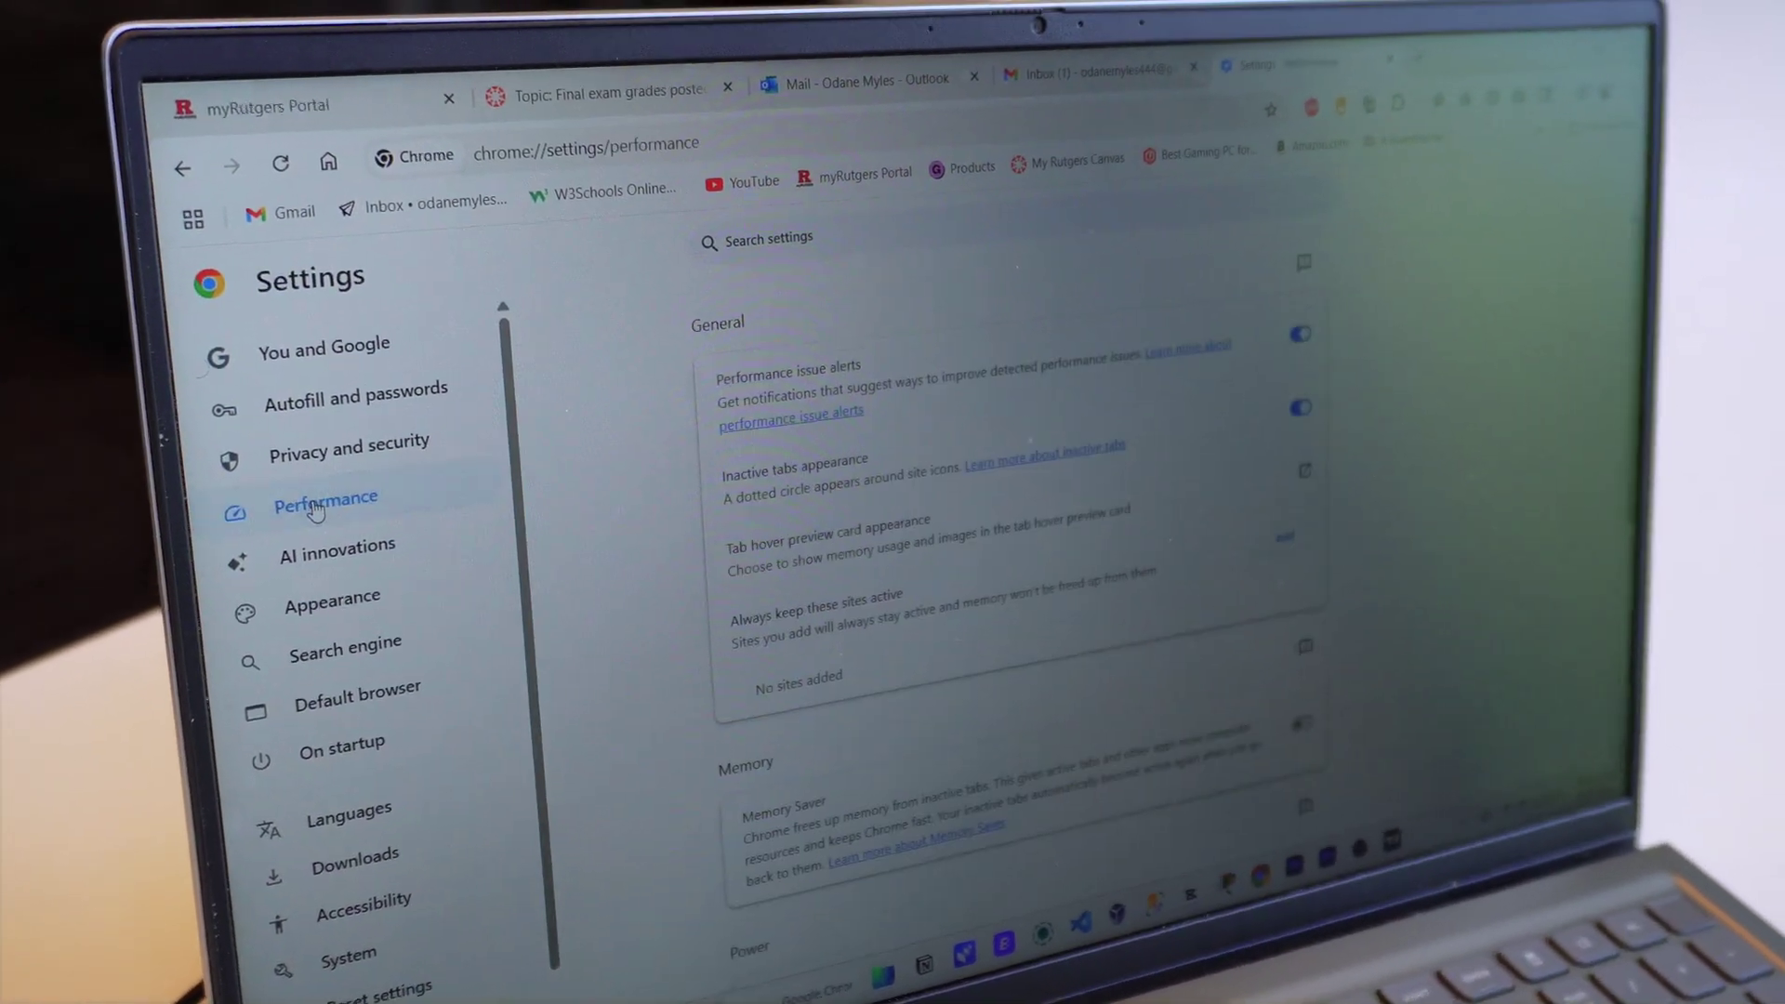
{"action": "scroll", "coordinate": [335, 586], "scroll_direction": "down", "scroll_amount": 1}
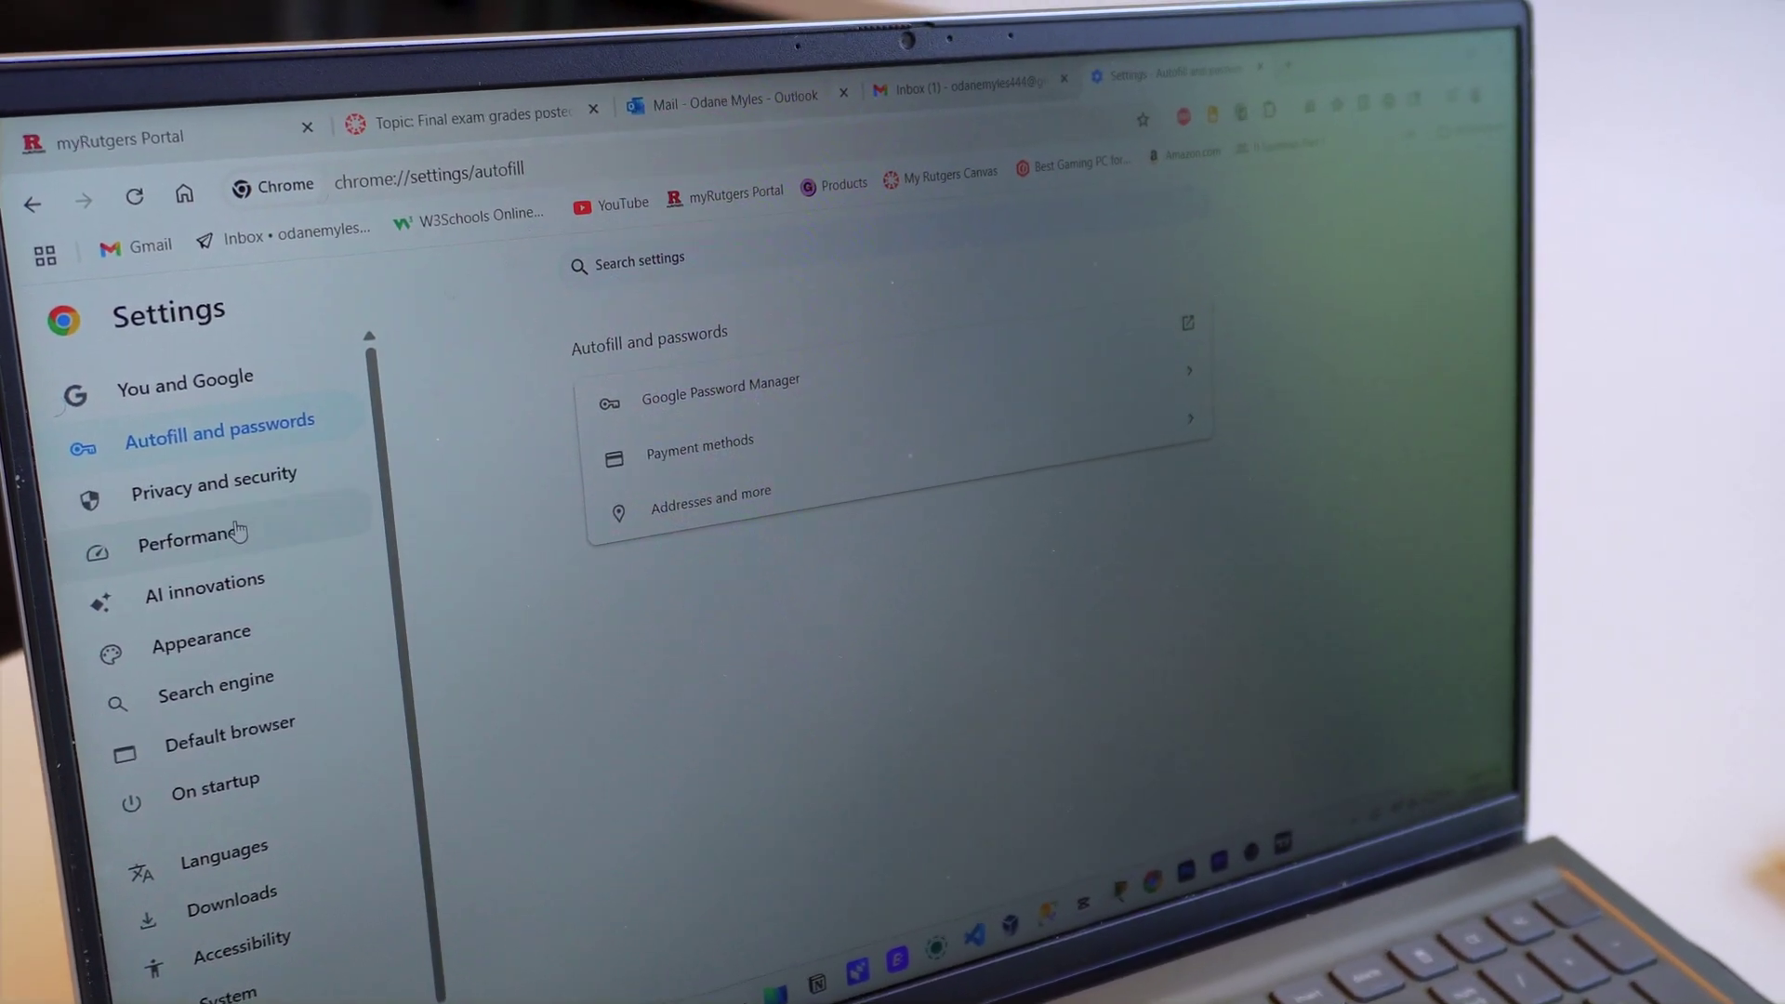
{"action": "left_click", "coordinate": [209, 530]}
{"action": "left_click", "coordinate": [217, 577]}
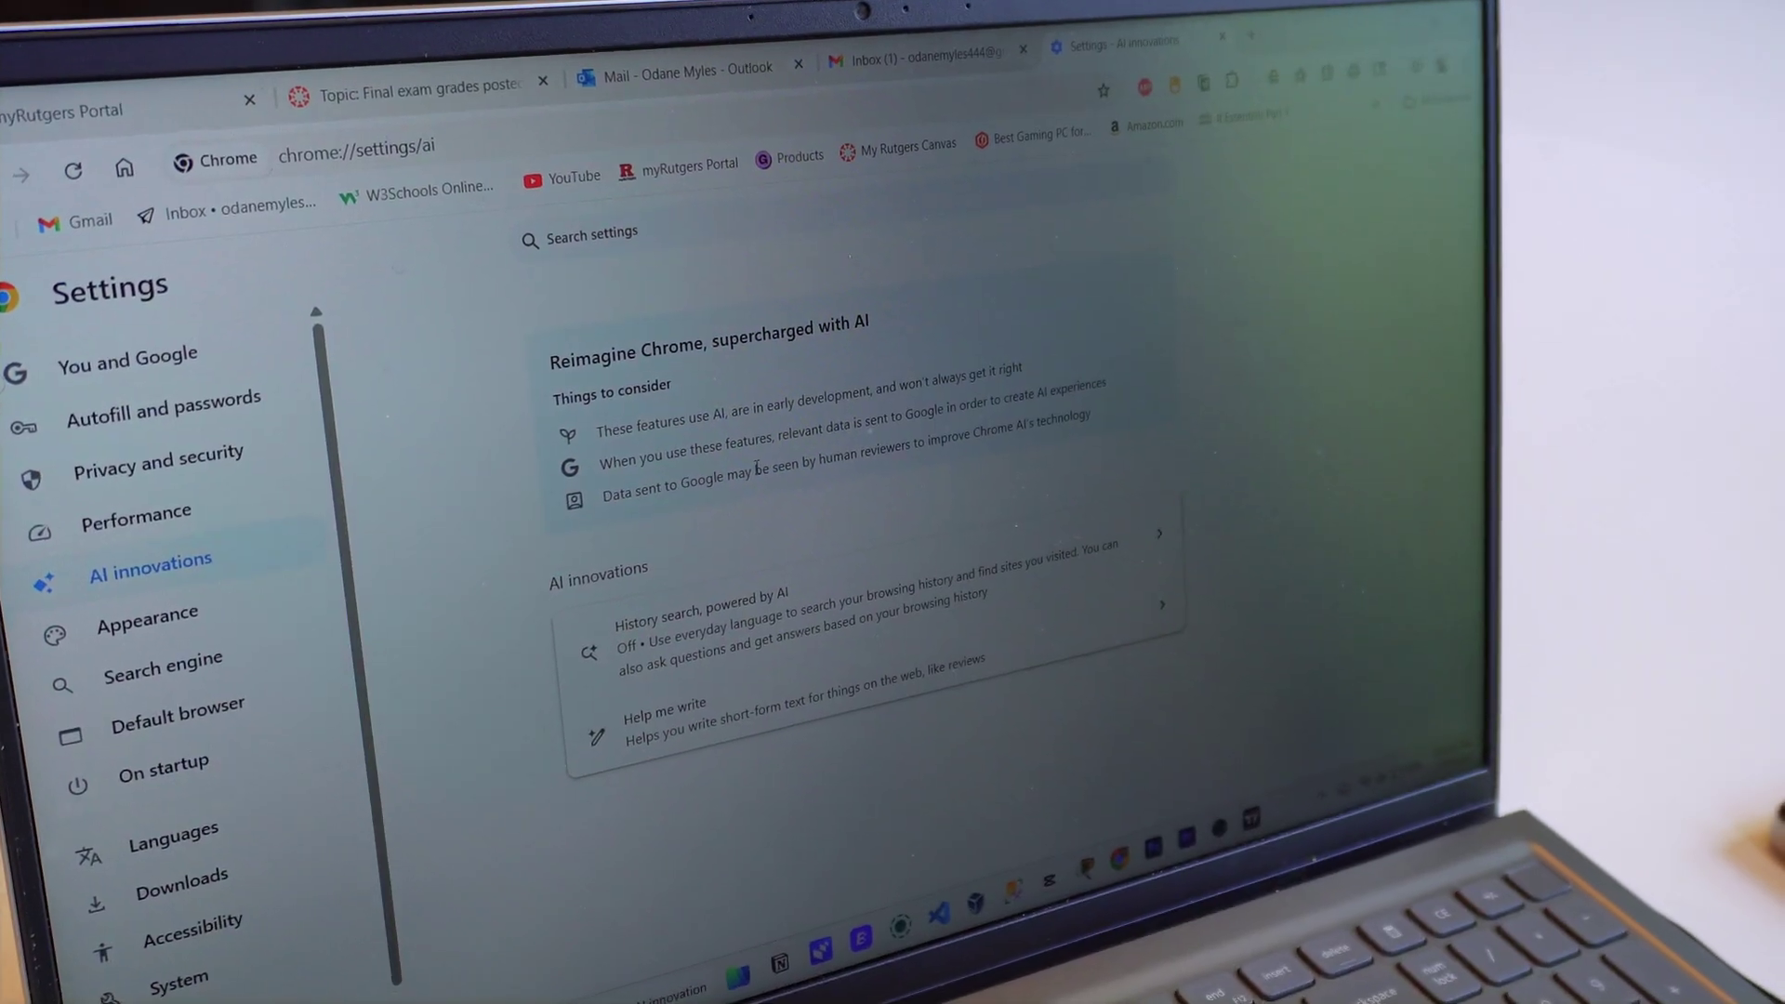
{"action": "left_click", "coordinate": [158, 624]}
{"action": "left_click", "coordinate": [175, 672]}
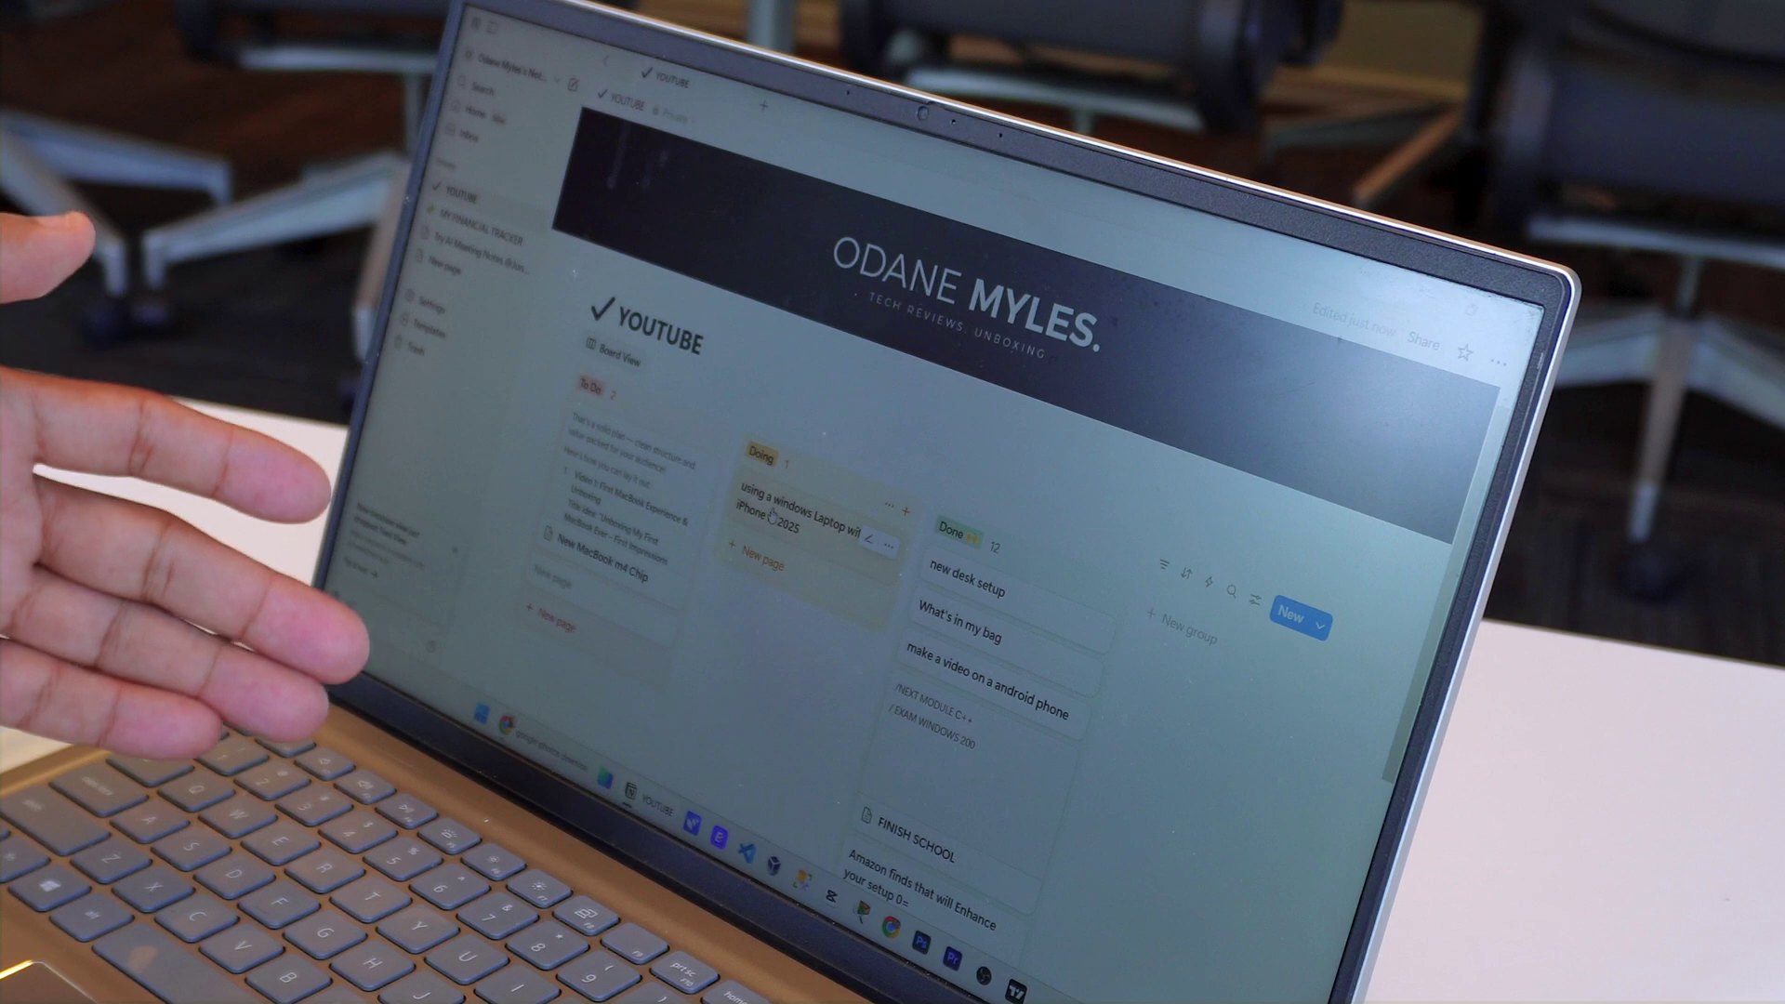
Peek at the 'Windows laptop with iPhone' video card on the YOUTUBE board.
{"action": "left_click", "coordinate": [769, 513]}
Close the card preview and dismiss Notion Calendar's new-version upgrade notice.
{"action": "key", "text": "Escape"}
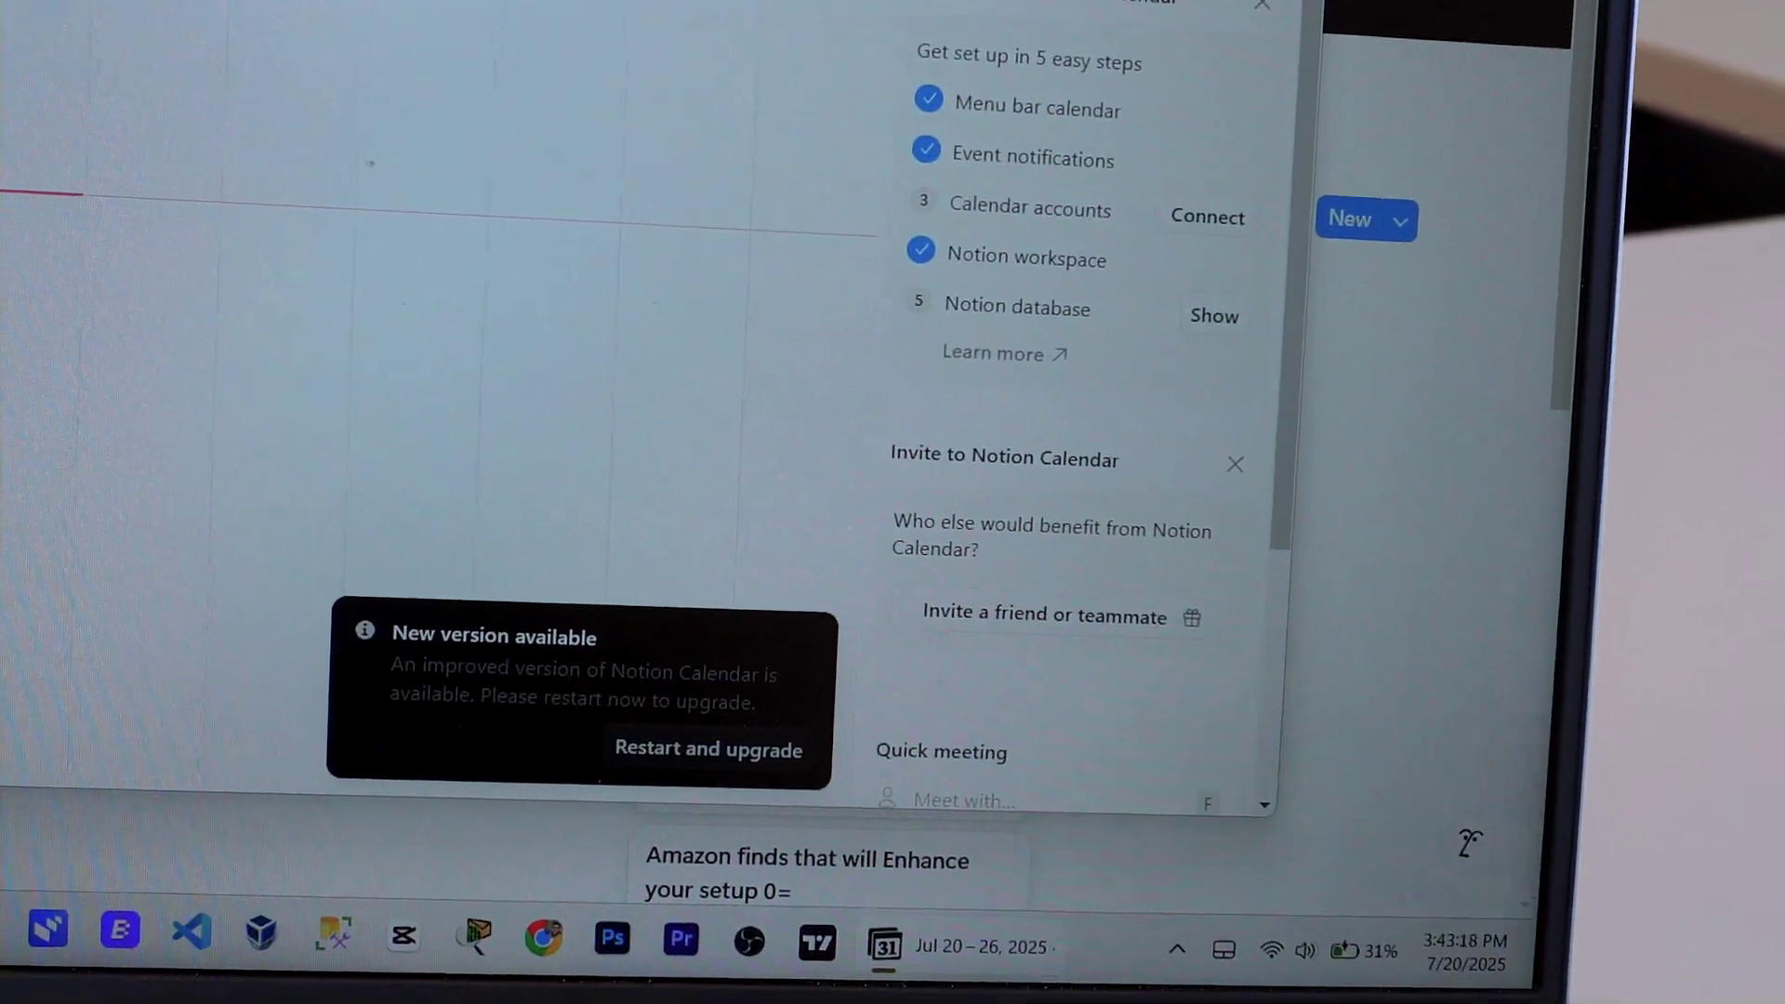
{"action": "left_click", "coordinate": [627, 14]}
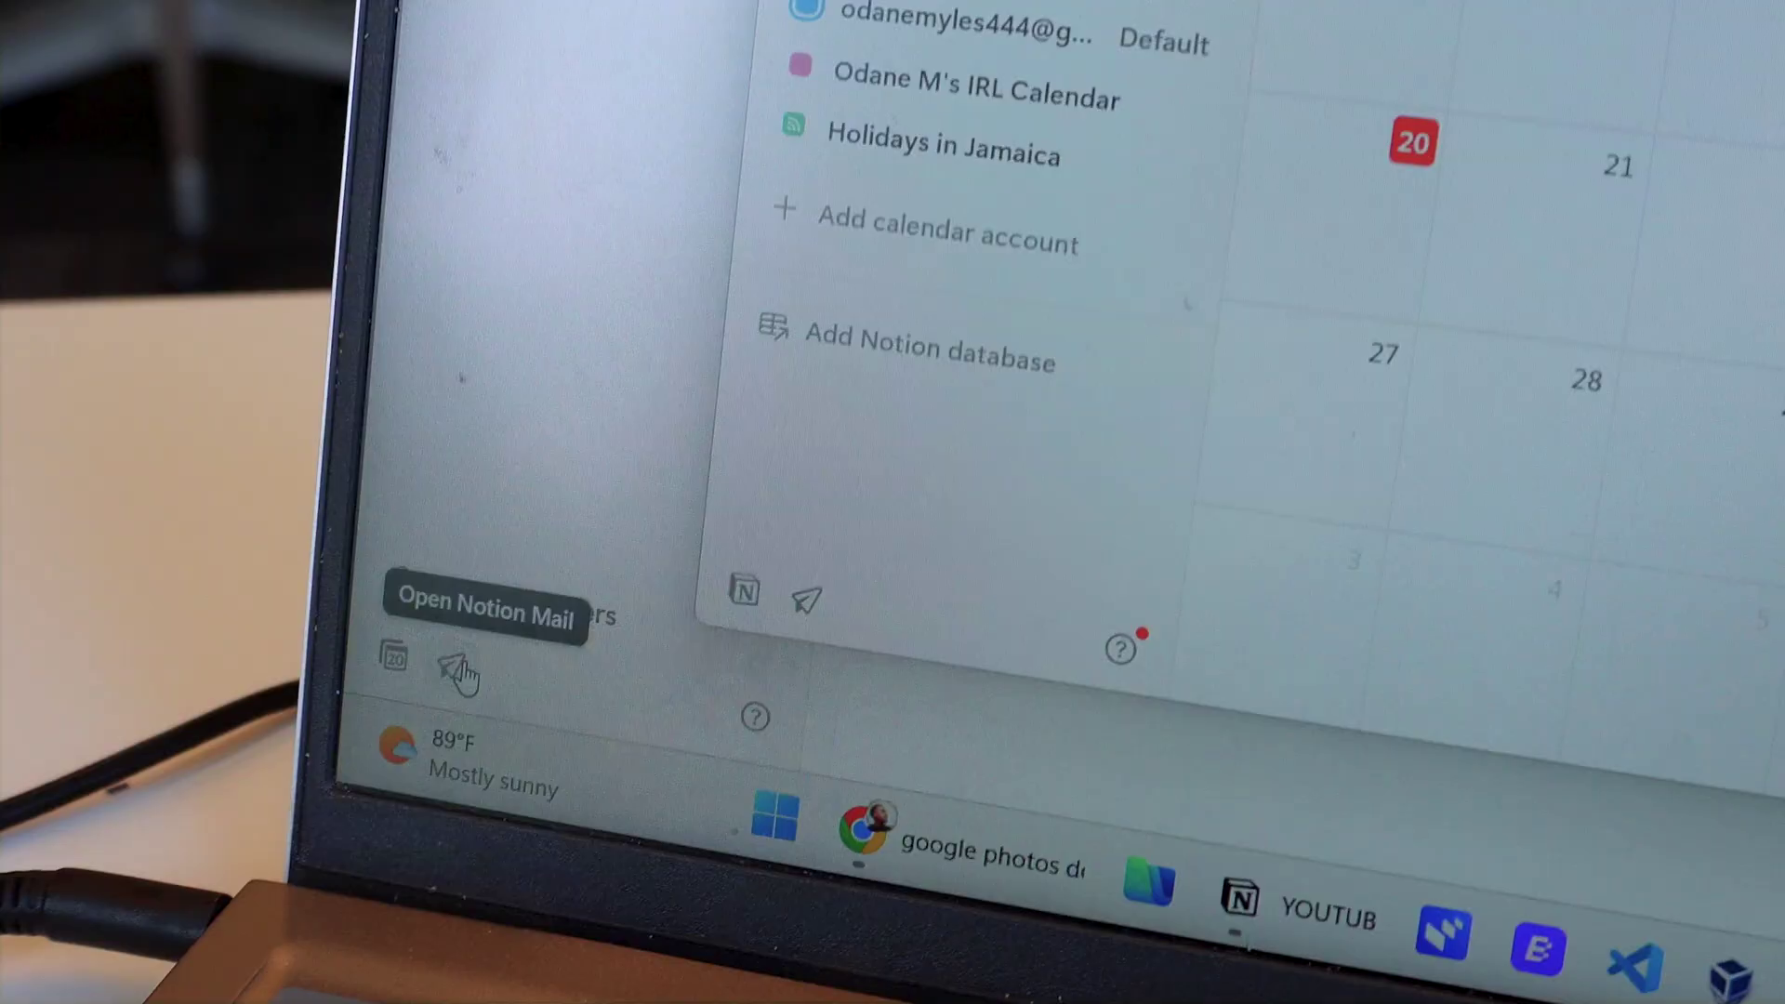
{"action": "left_click", "coordinate": [589, 607]}
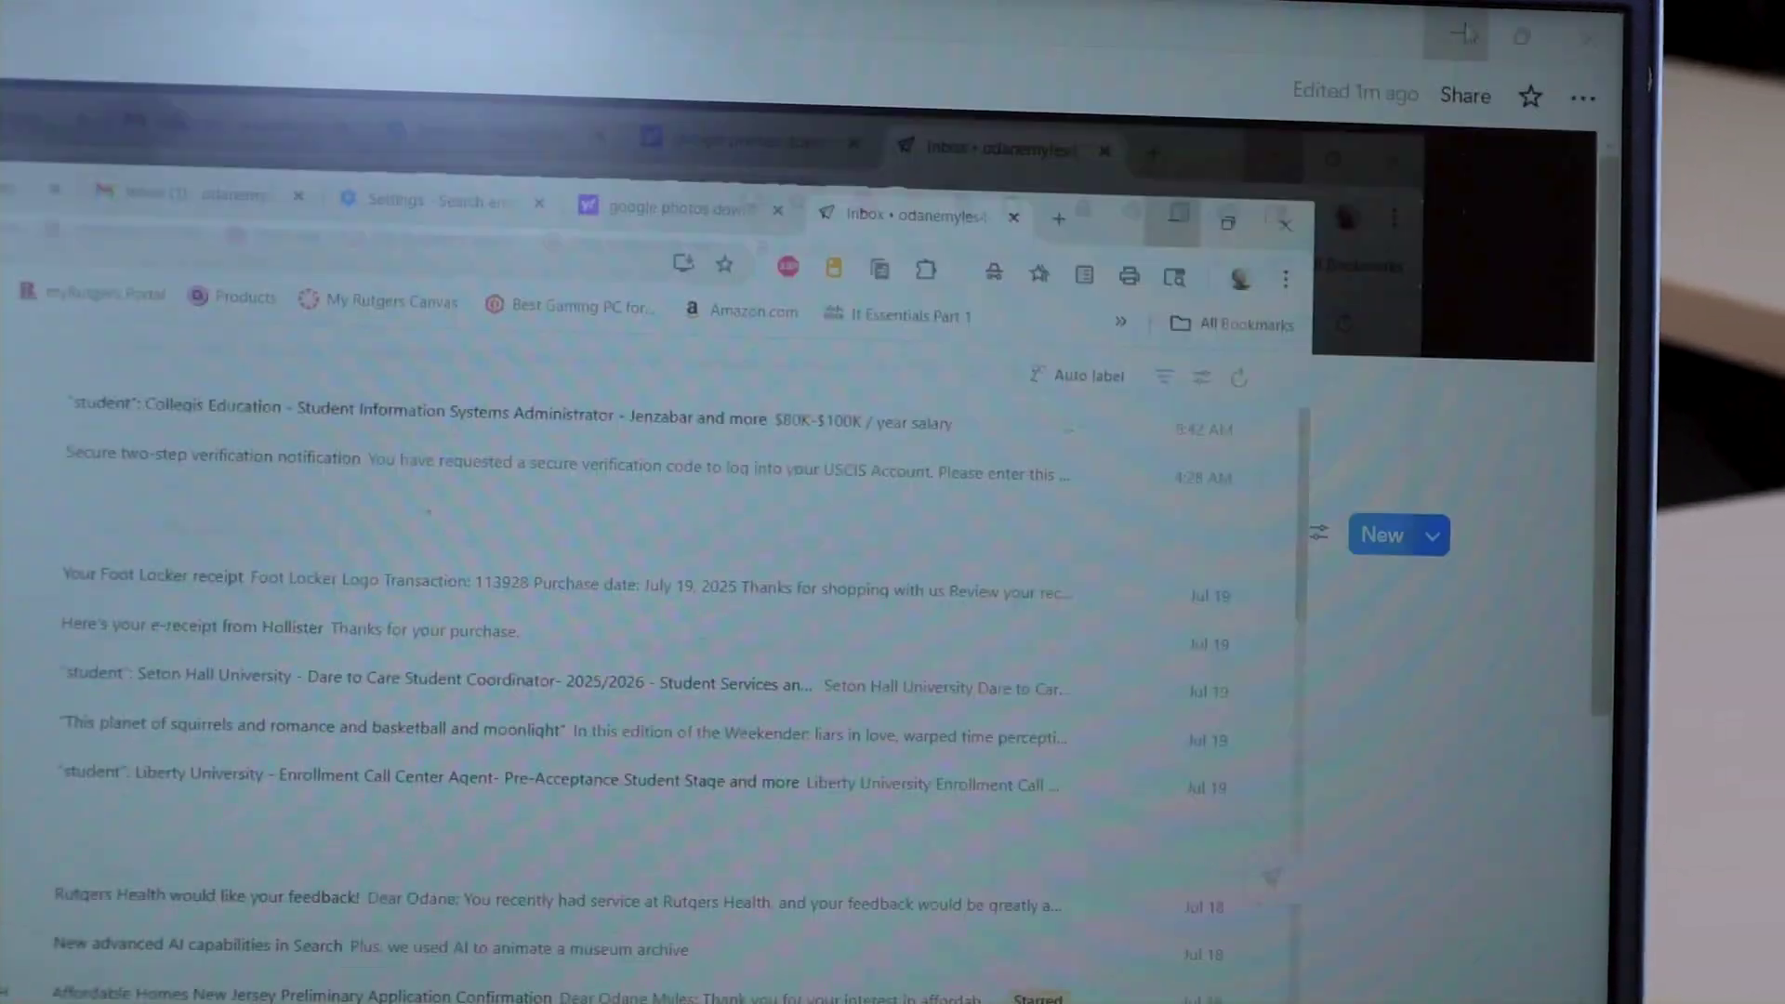
{"action": "key", "text": "alt+Tab"}
{"action": "key", "text": "alt+Tab"}
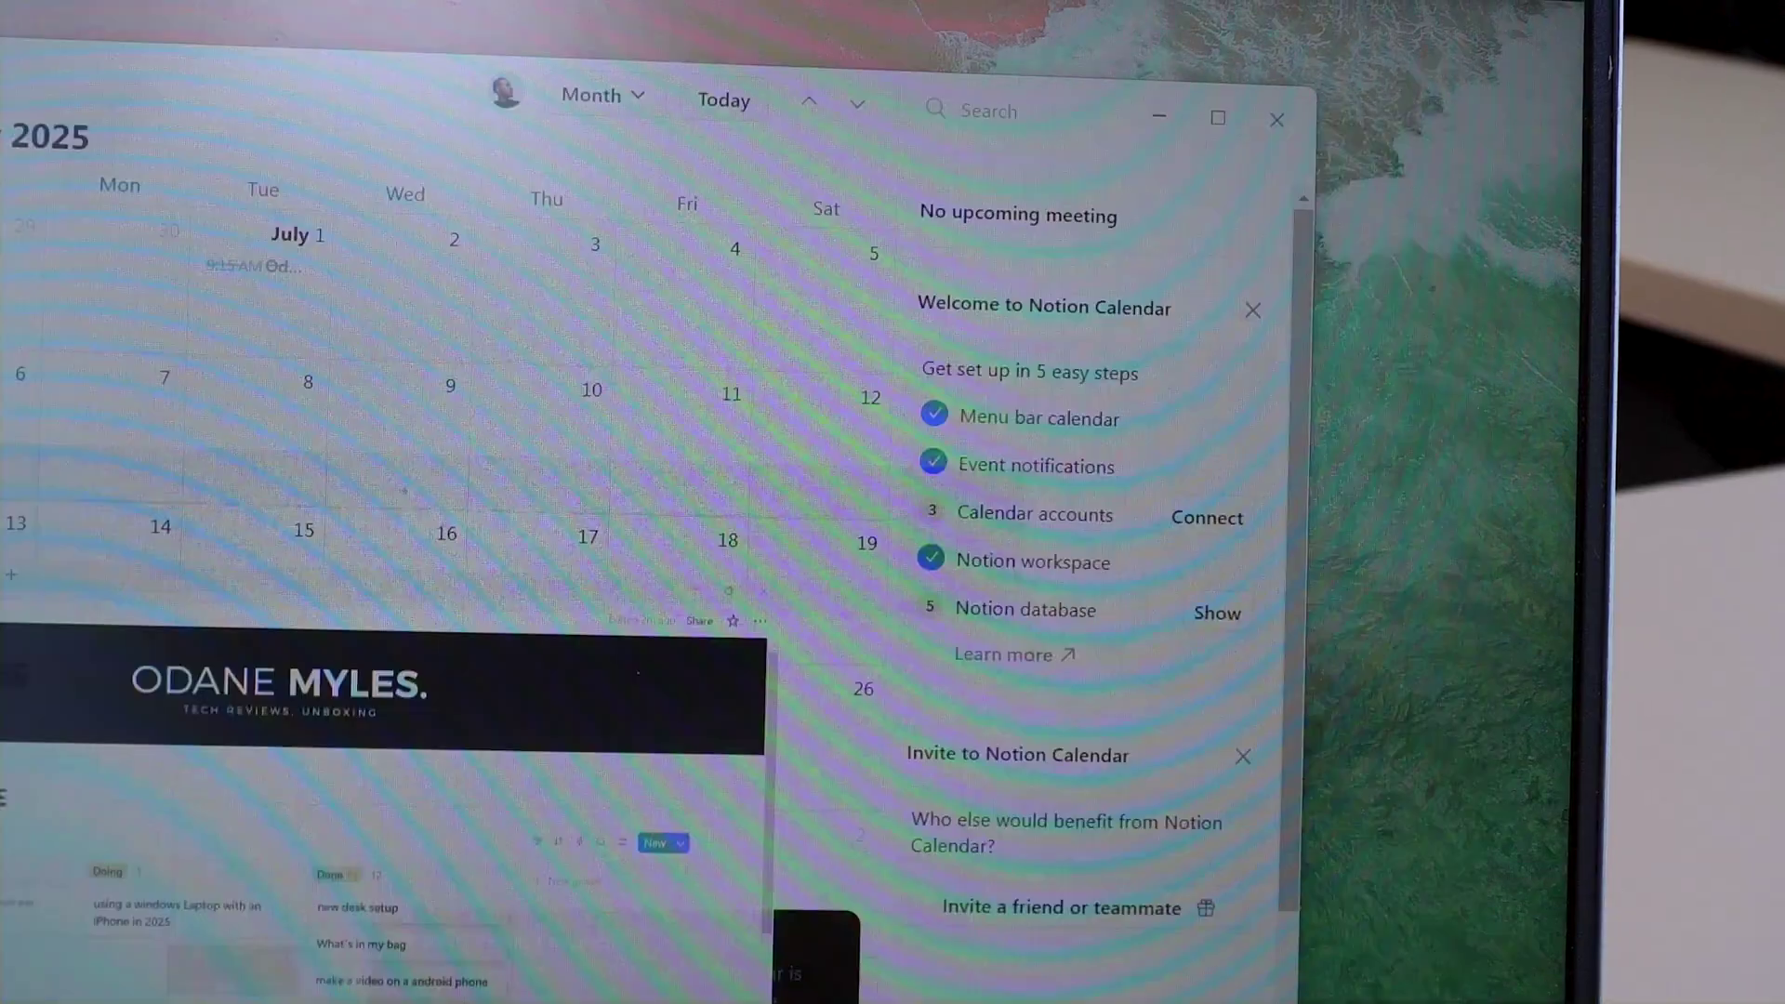